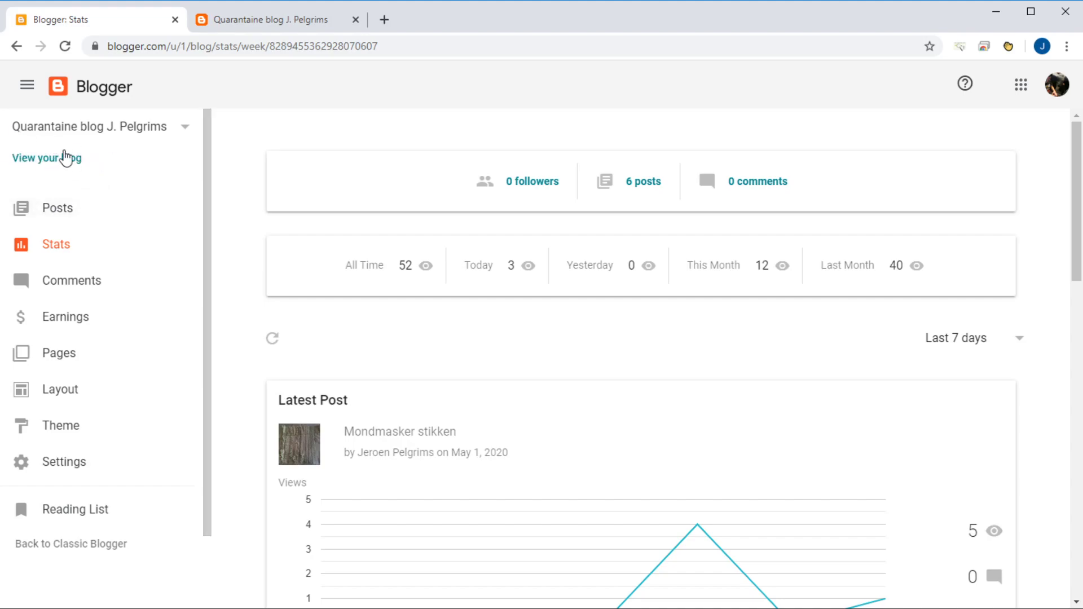
- View the live blog in the browser, select its full web address, and close the blog page again
click(29, 94)
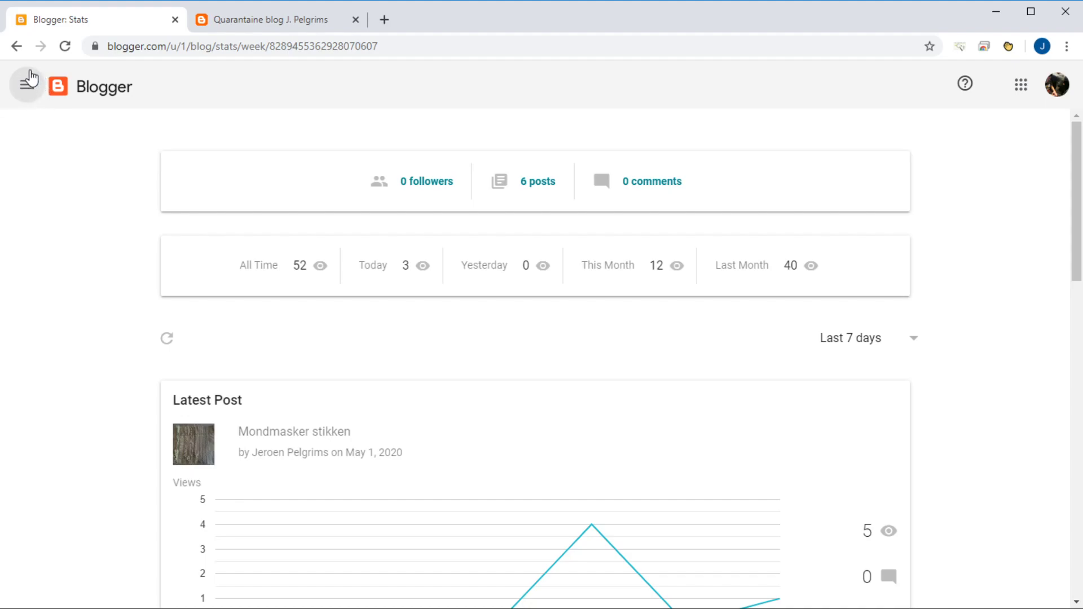
click(28, 87)
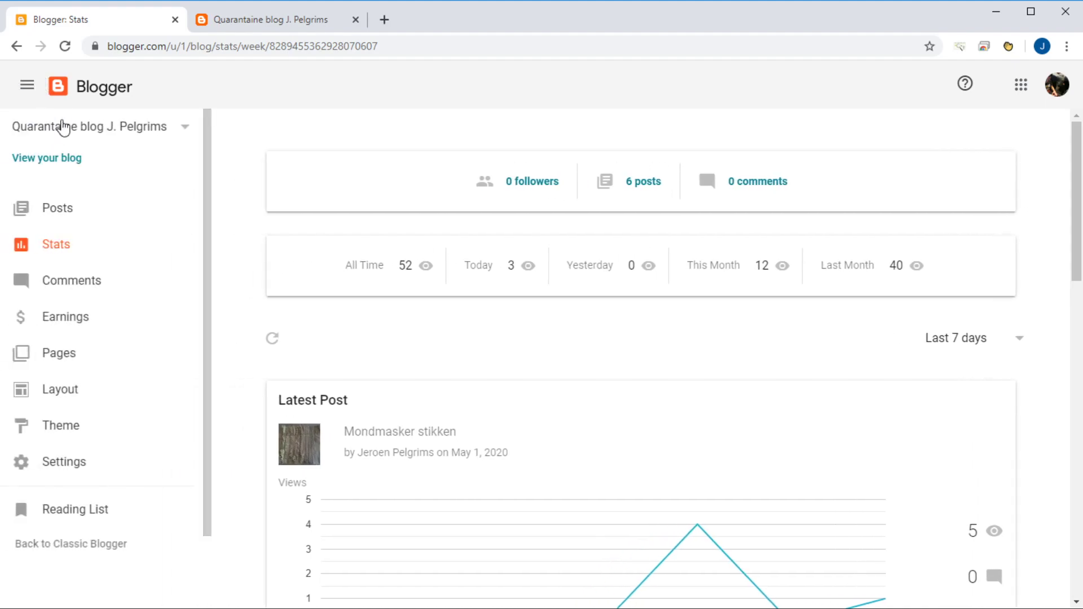
click(78, 161)
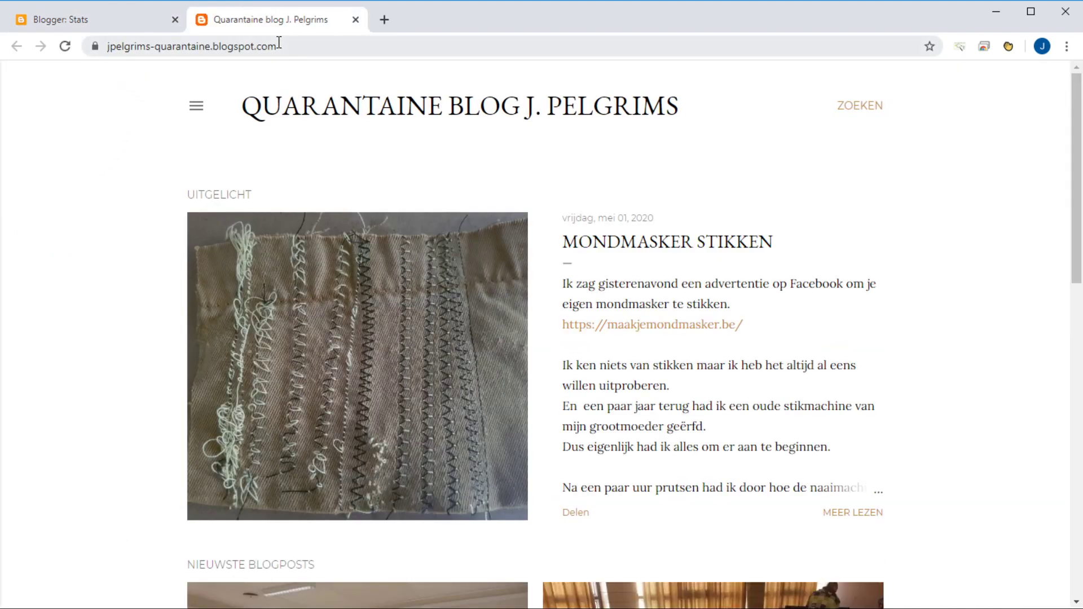
click(298, 41)
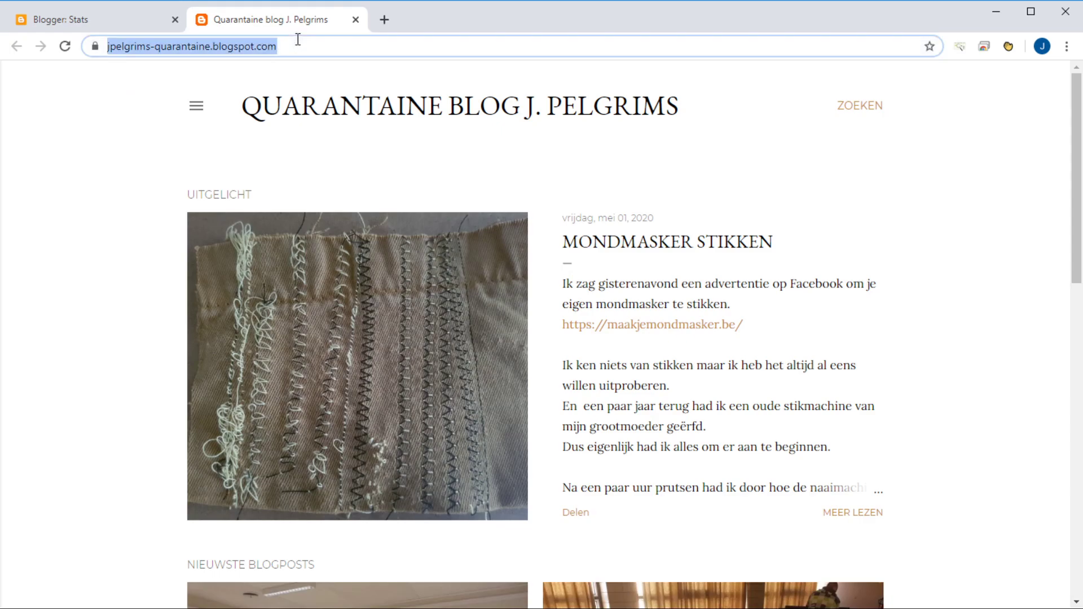
click(326, 51)
drag(322, 45, 88, 46)
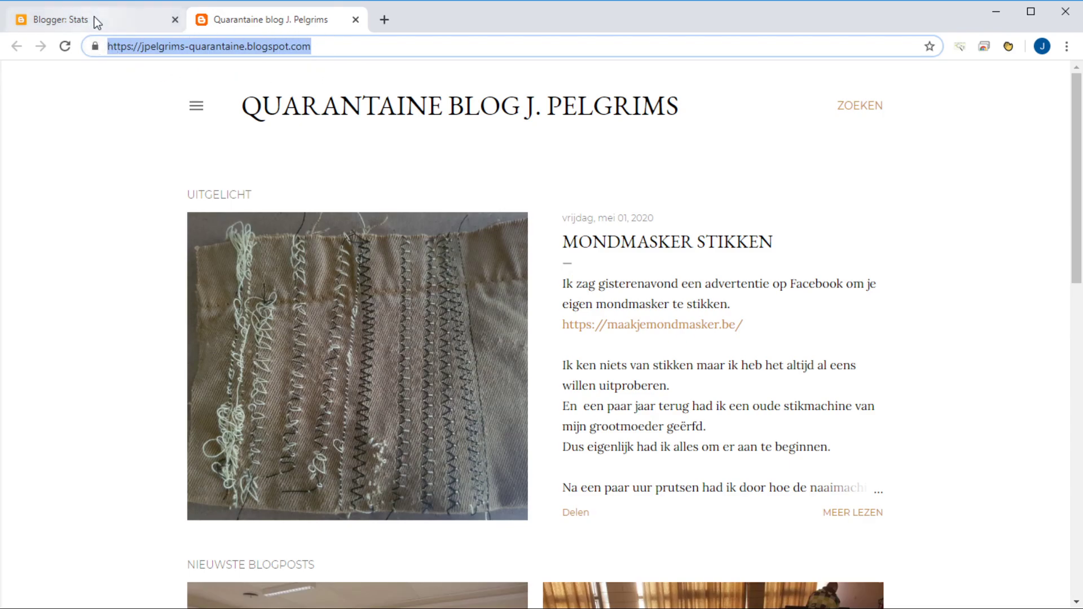
middle_click(236, 17)
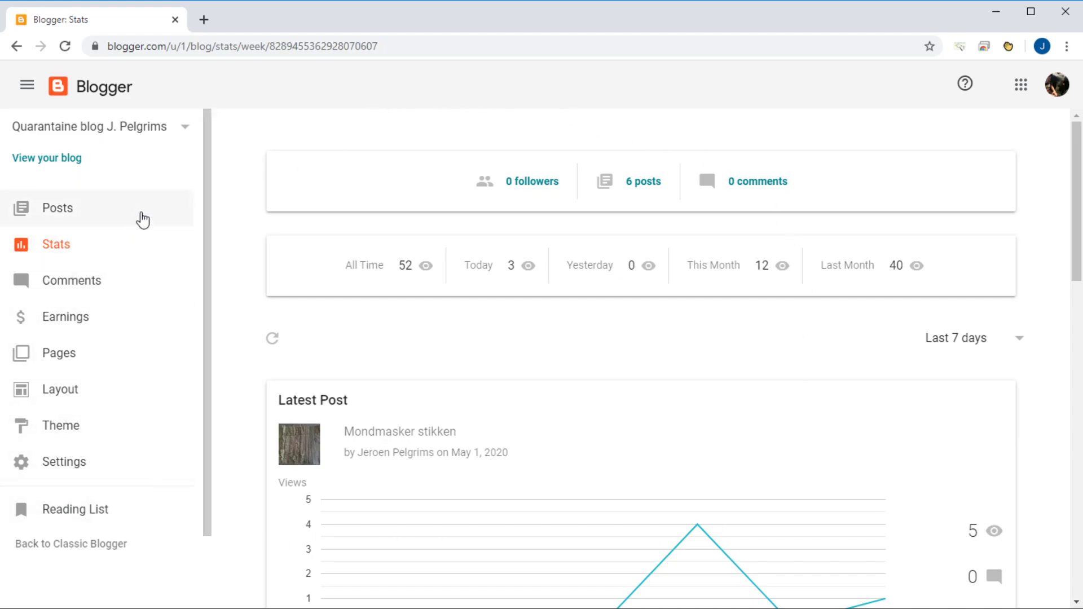
- Go to the blog's list of posts and create a new post
click(58, 209)
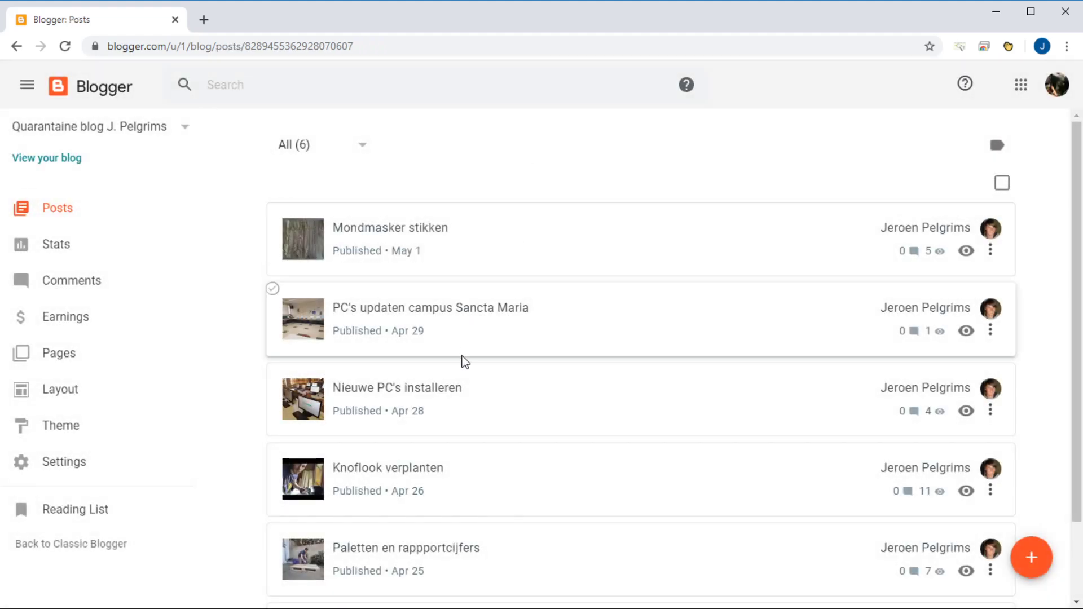
scroll(443, 418, down, 2)
scroll(506, 274, up, 2)
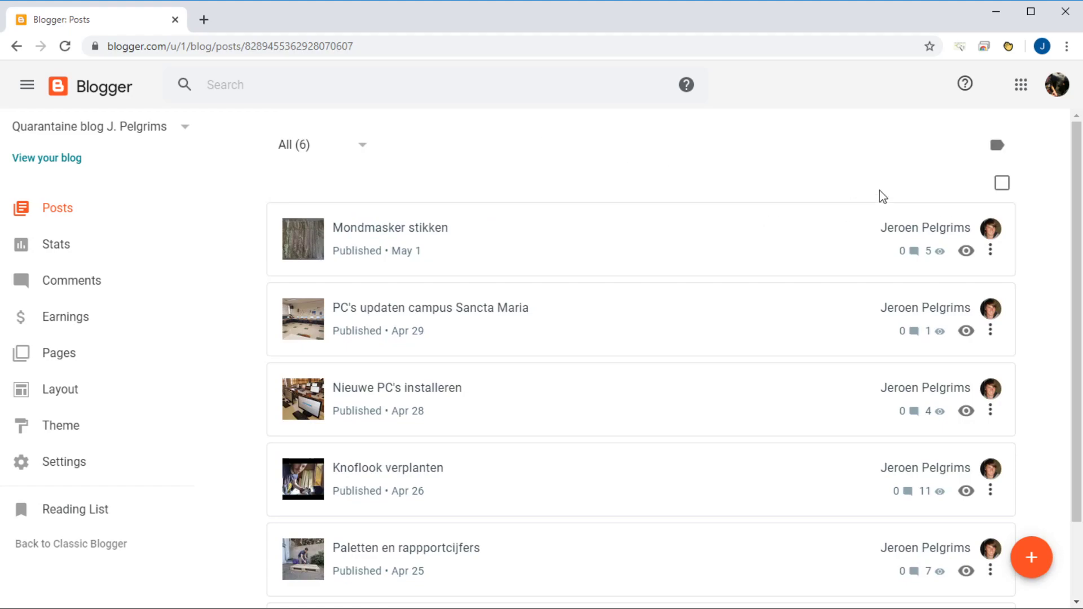
click(1043, 558)
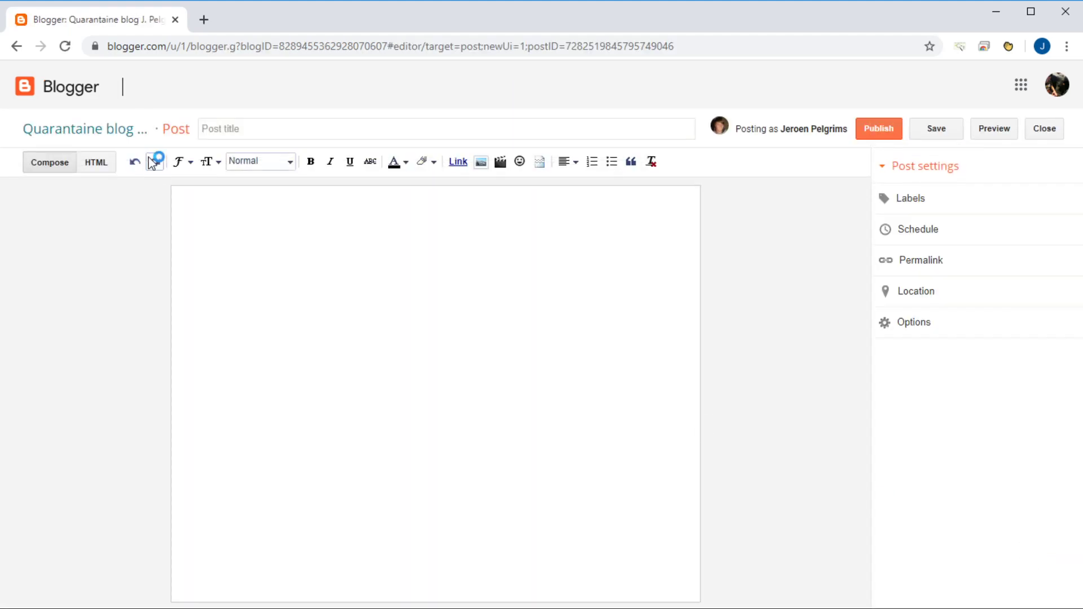
- Give the new post the title "dit is de titel" and place the cursor in the post body
click(242, 130)
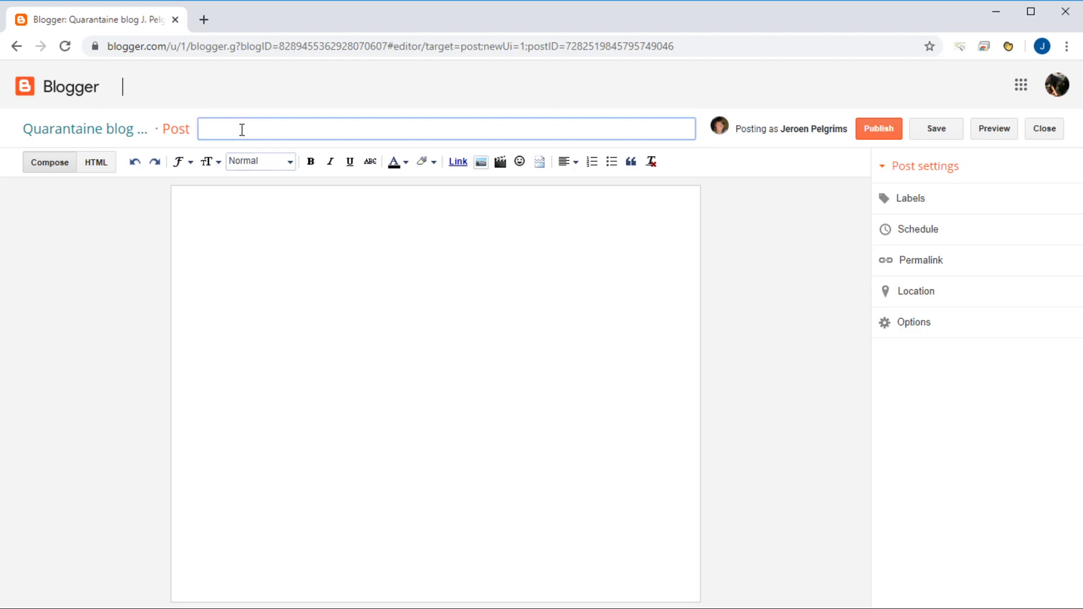
text(dit is de titel)
drag(259, 129, 147, 128)
click(290, 298)
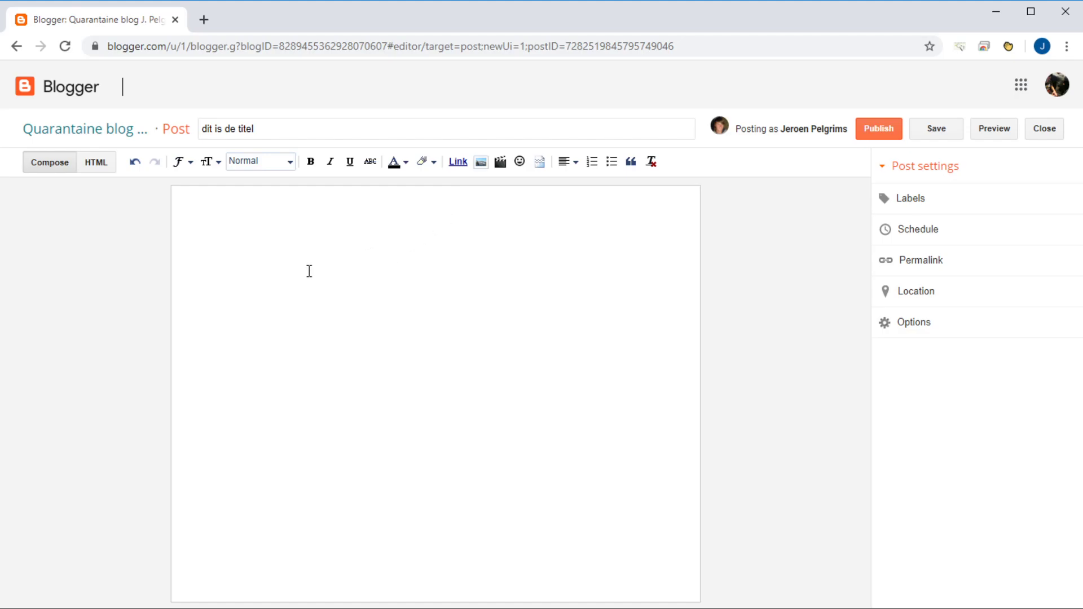
- Upload the photo 20200501_050258.jpg and insert it into the post body
click(482, 164)
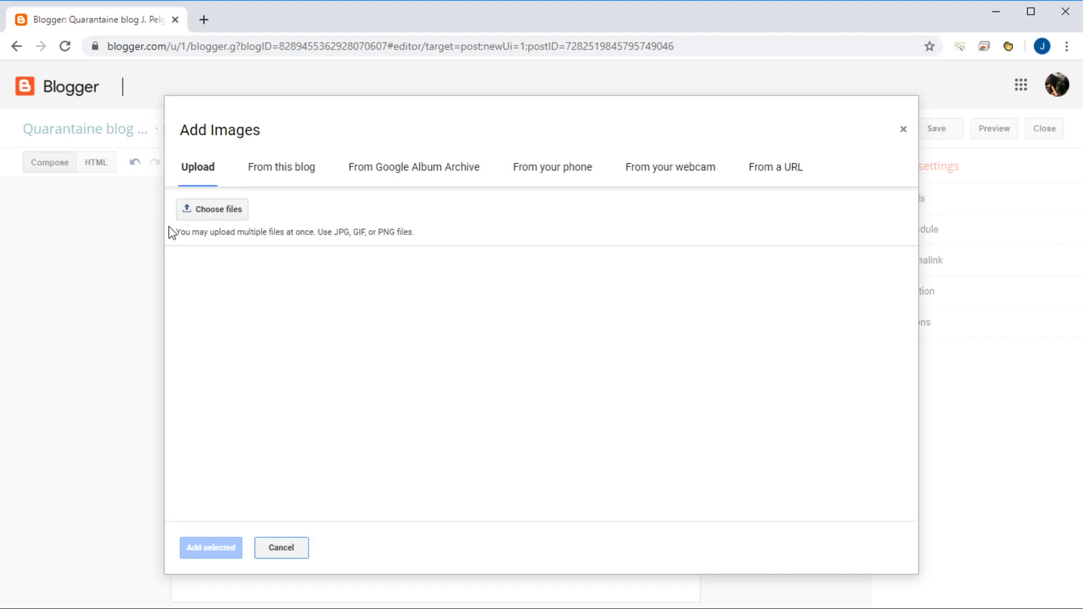
click(210, 210)
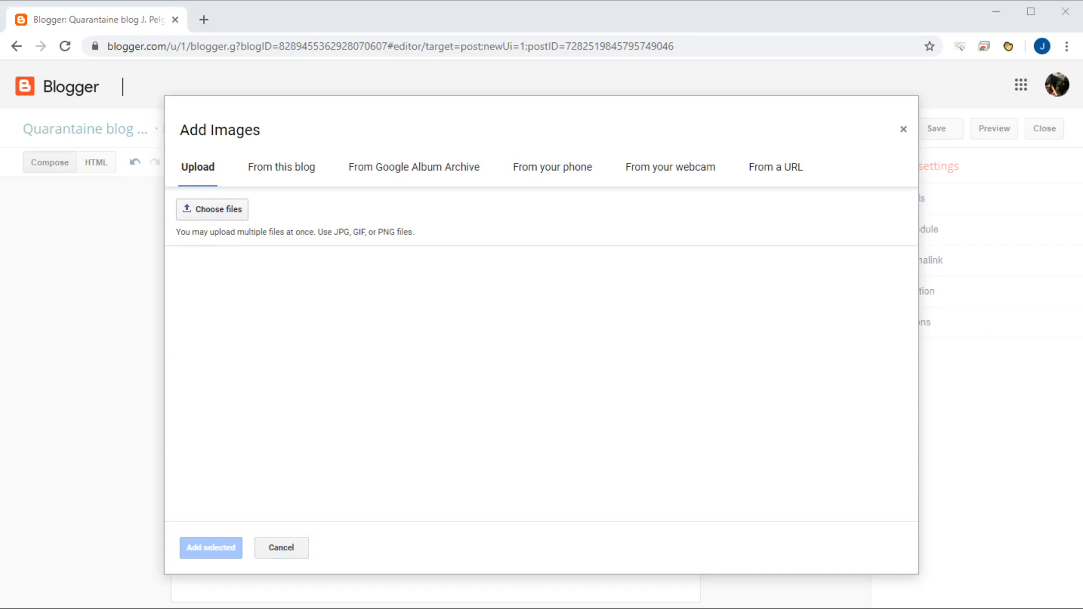
key(Return)
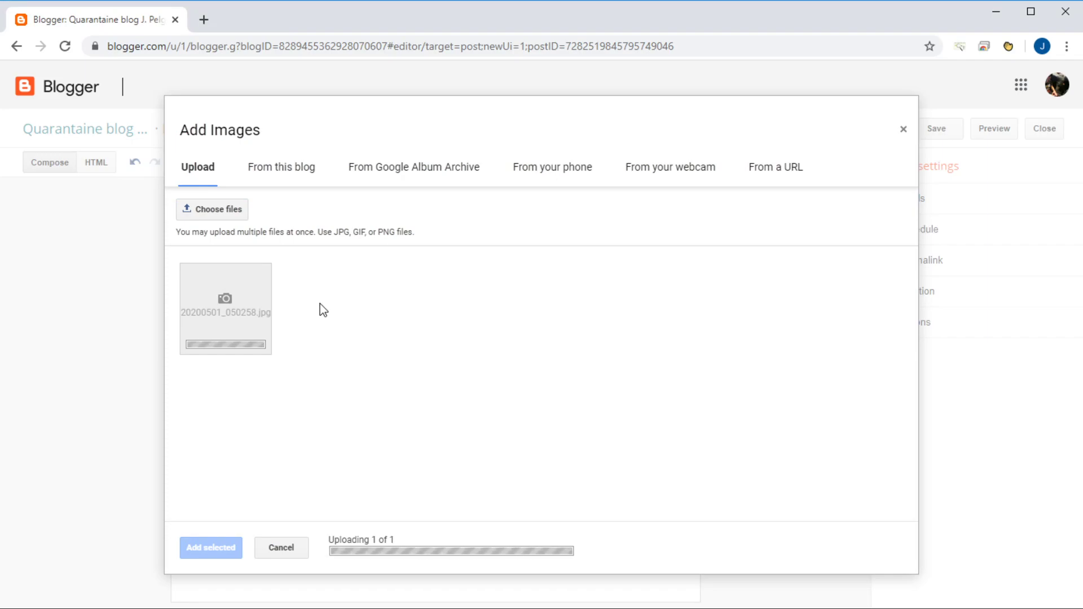
click(240, 333)
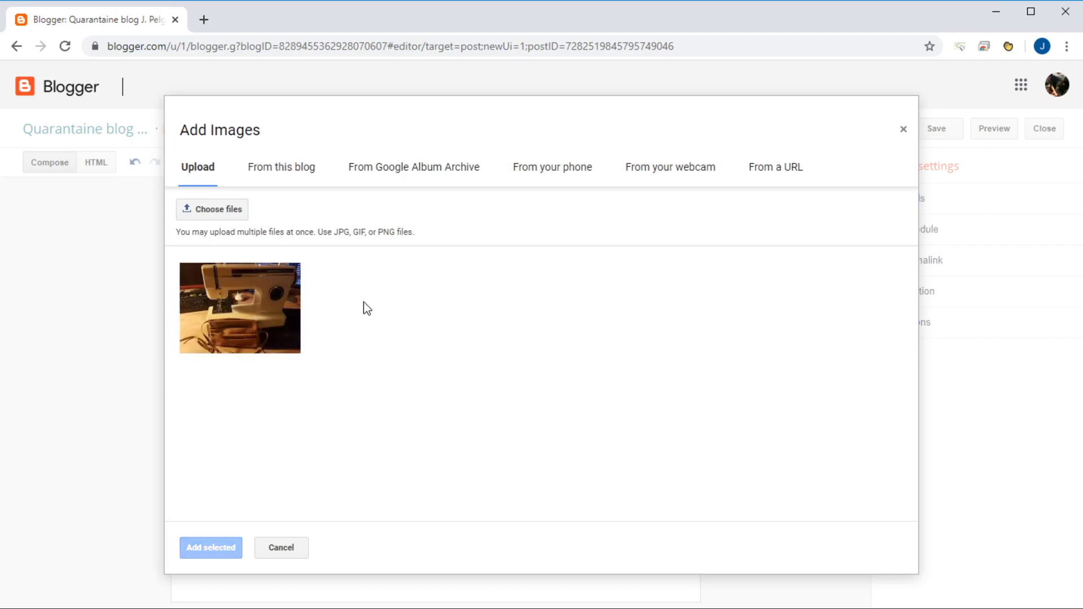
click(244, 310)
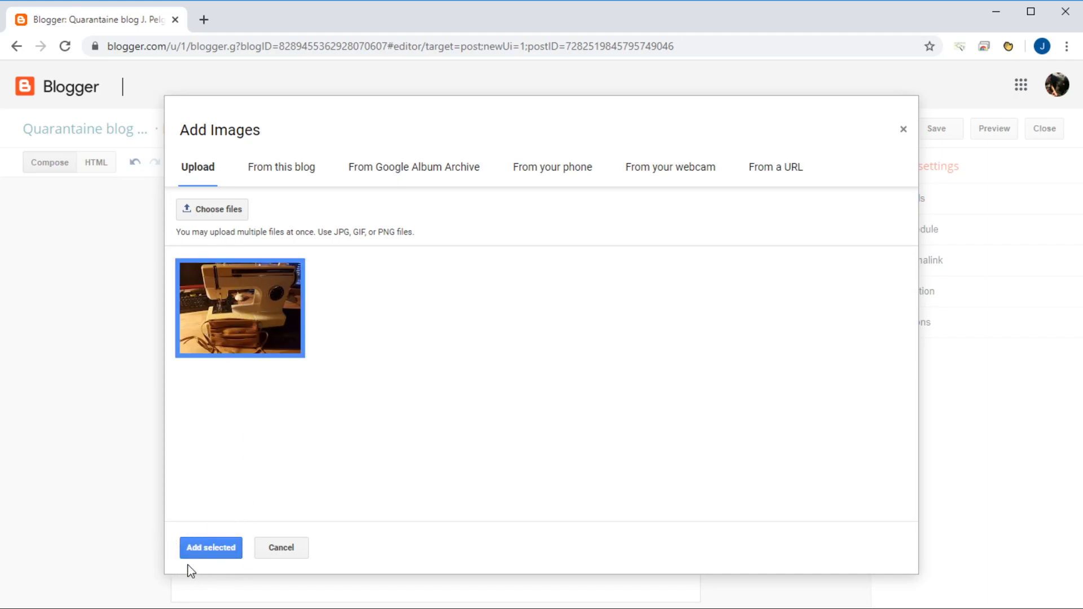
click(221, 551)
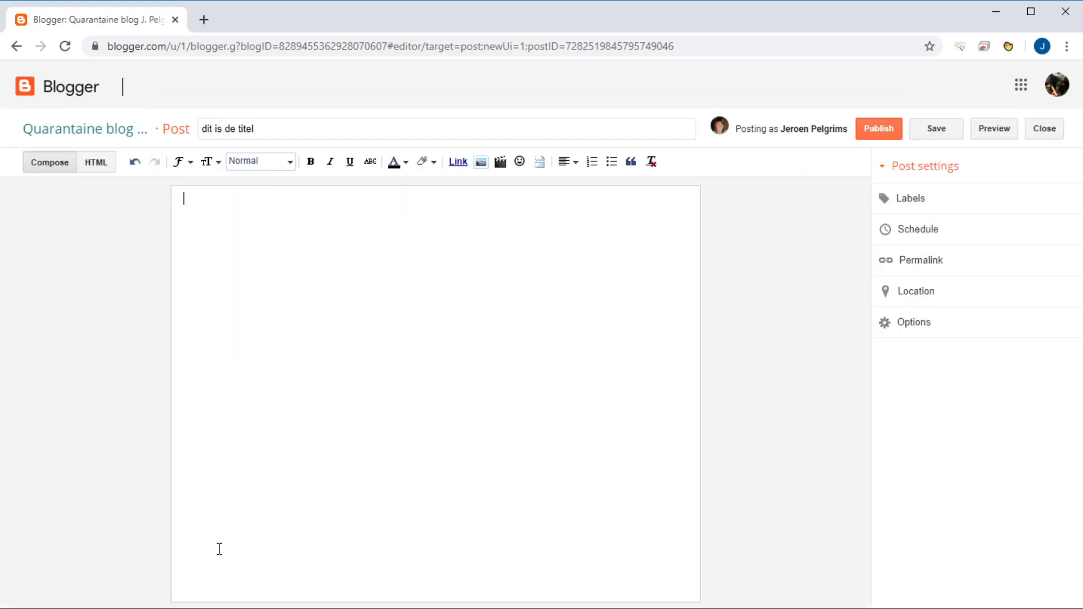
click(475, 296)
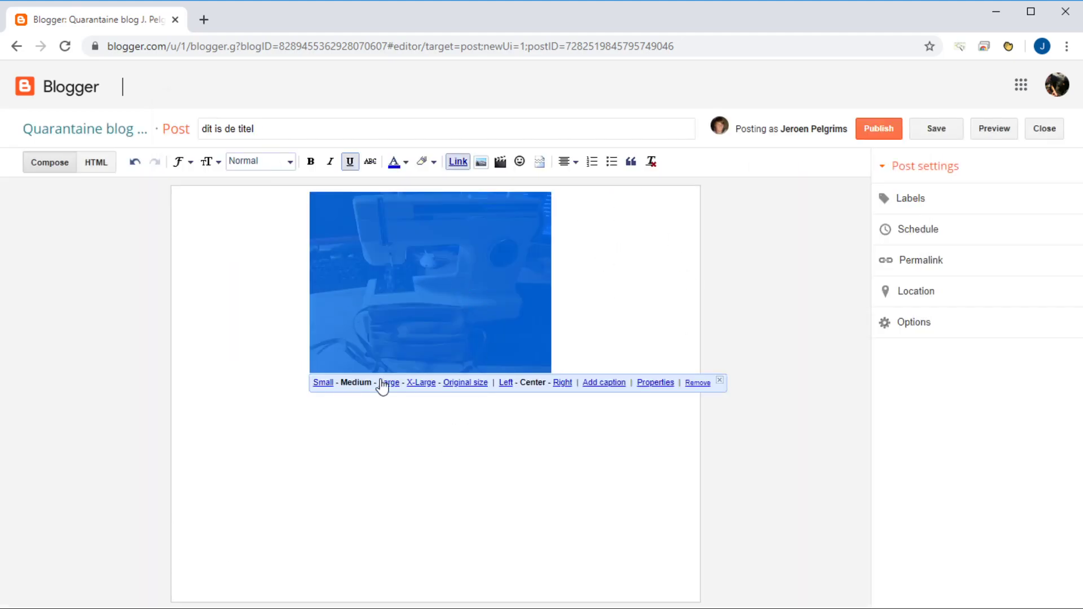
click(344, 476)
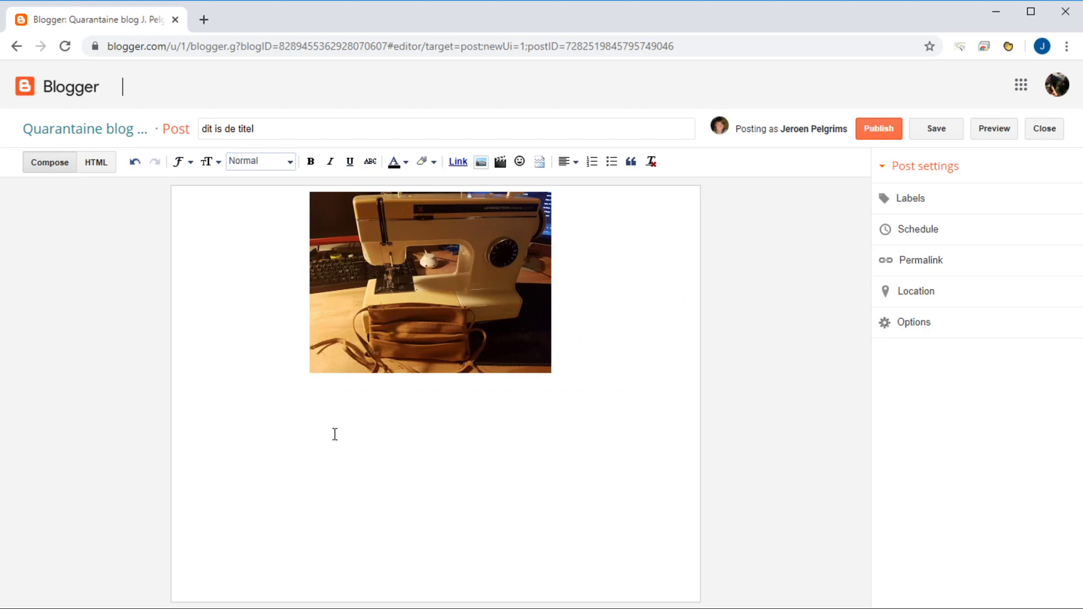
- Search YouTube for "liedje" as a video source for the post and select "Snelle - Reünie (prod. Donda Nisha)"
click(500, 164)
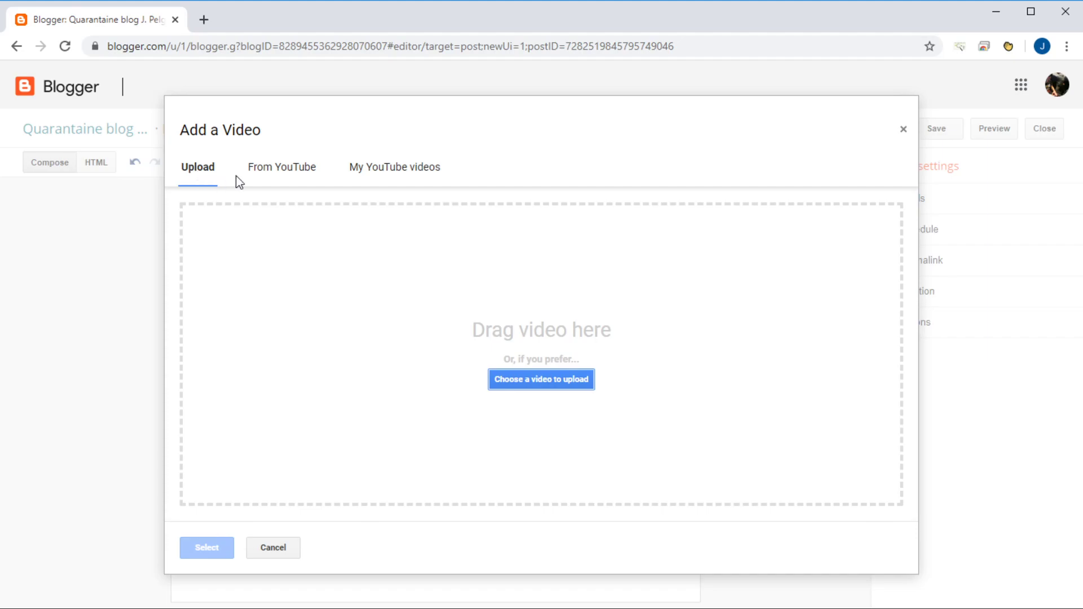
click(294, 182)
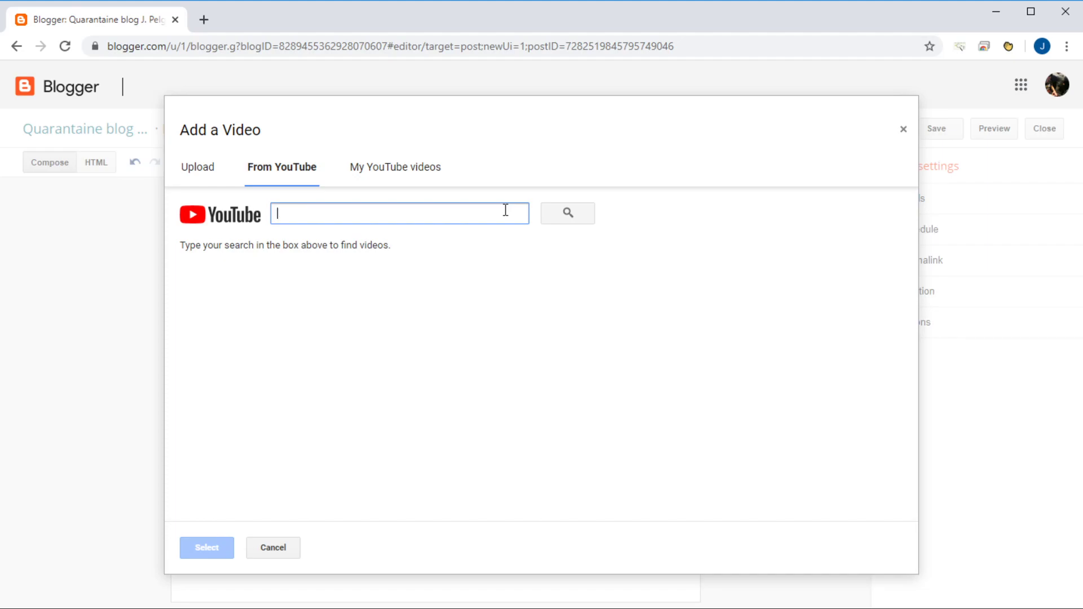
text(liedje)
key(Return)
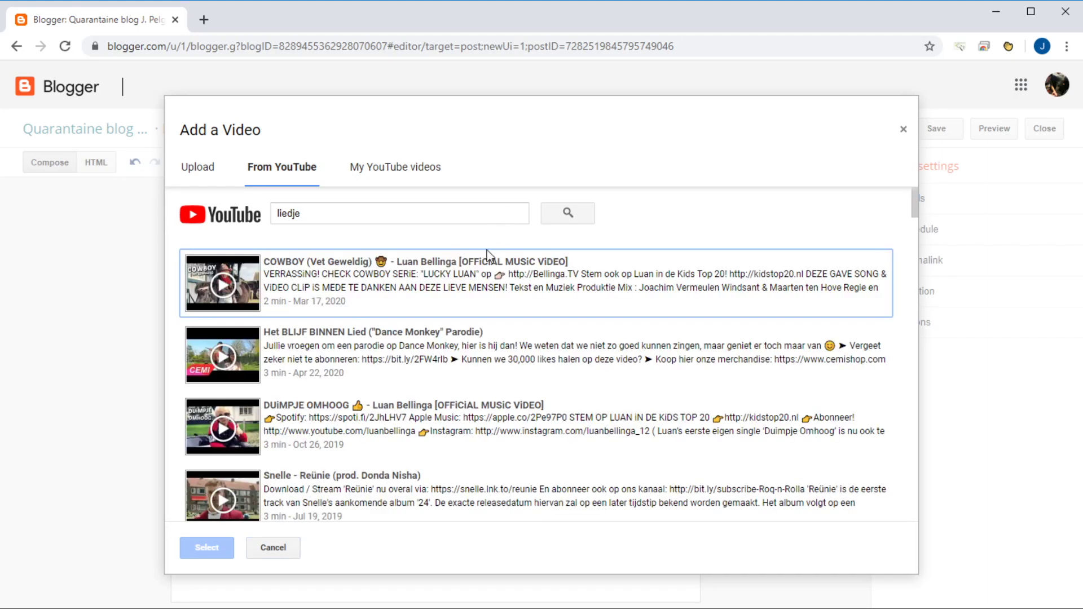
scroll(487, 265, down, 3)
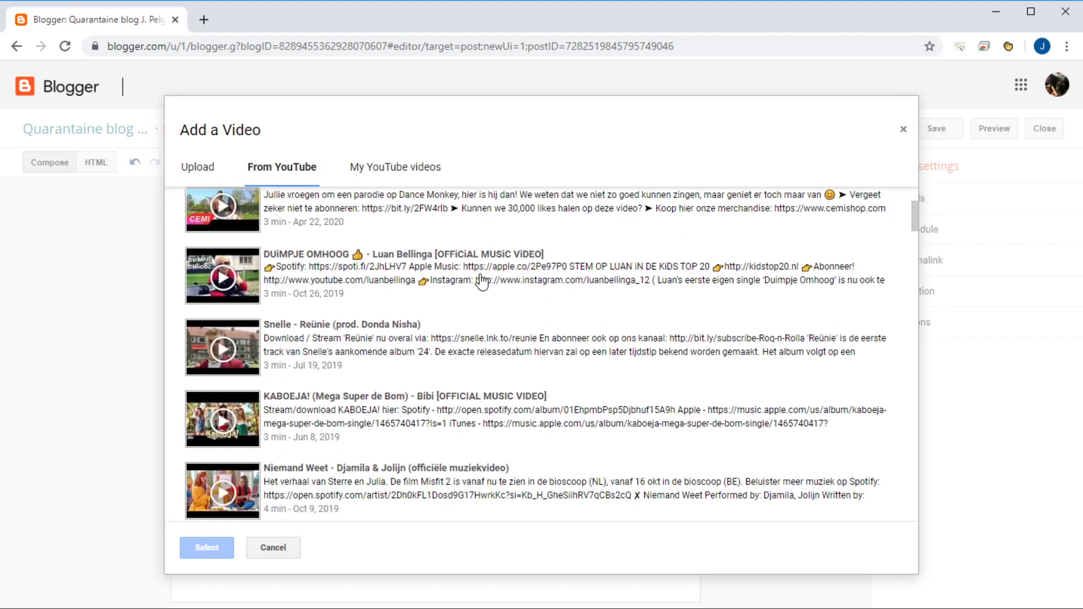
click(327, 345)
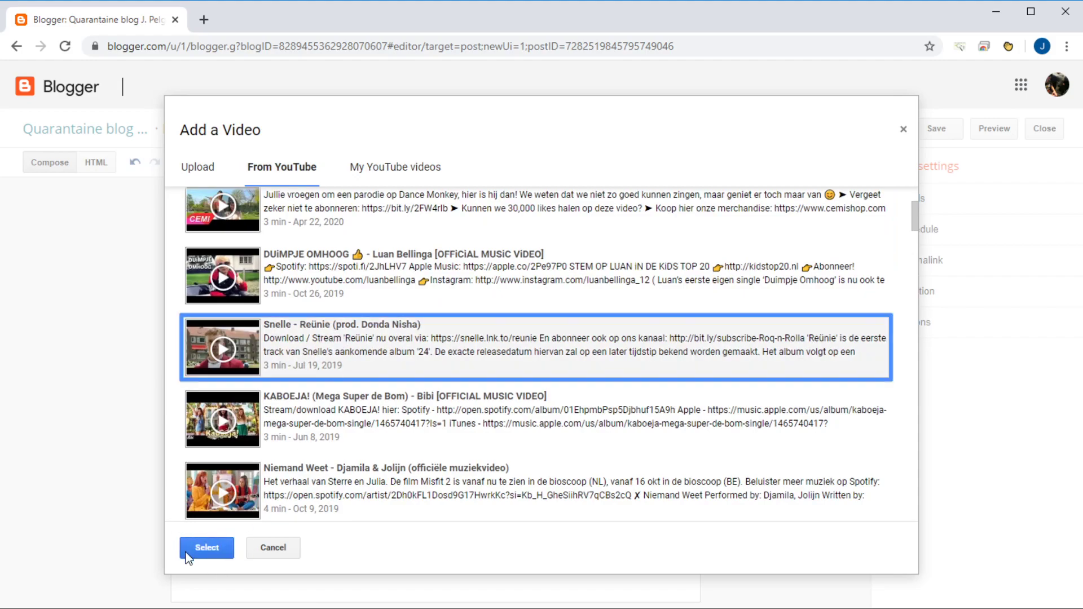
- Insert the video "Nassi Shneiderman diagram: Iteratie blok" from the account's own YouTube videos below the photo
click(407, 167)
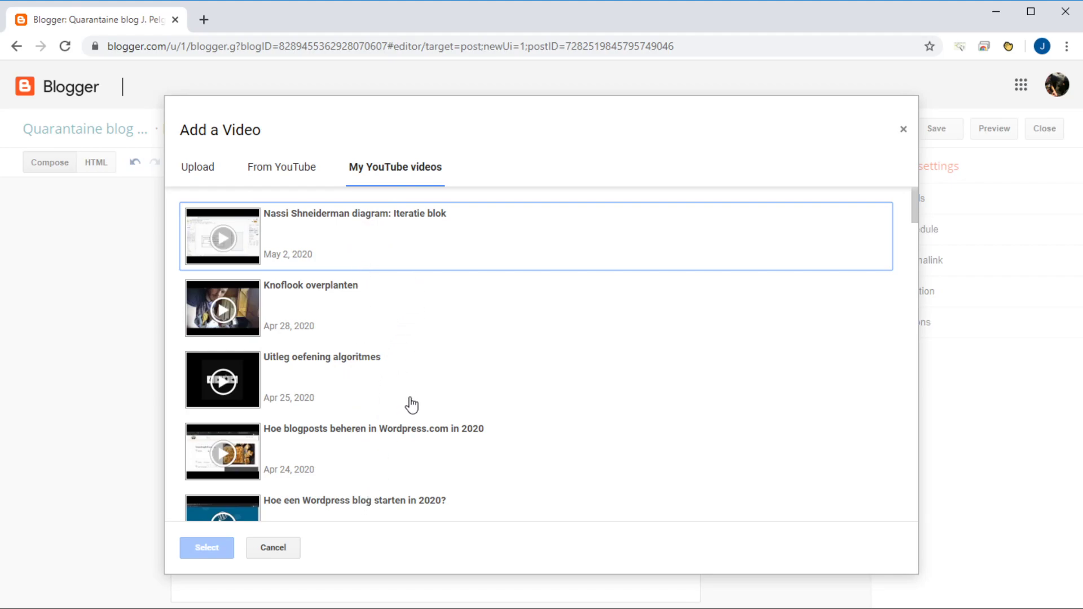
click(442, 235)
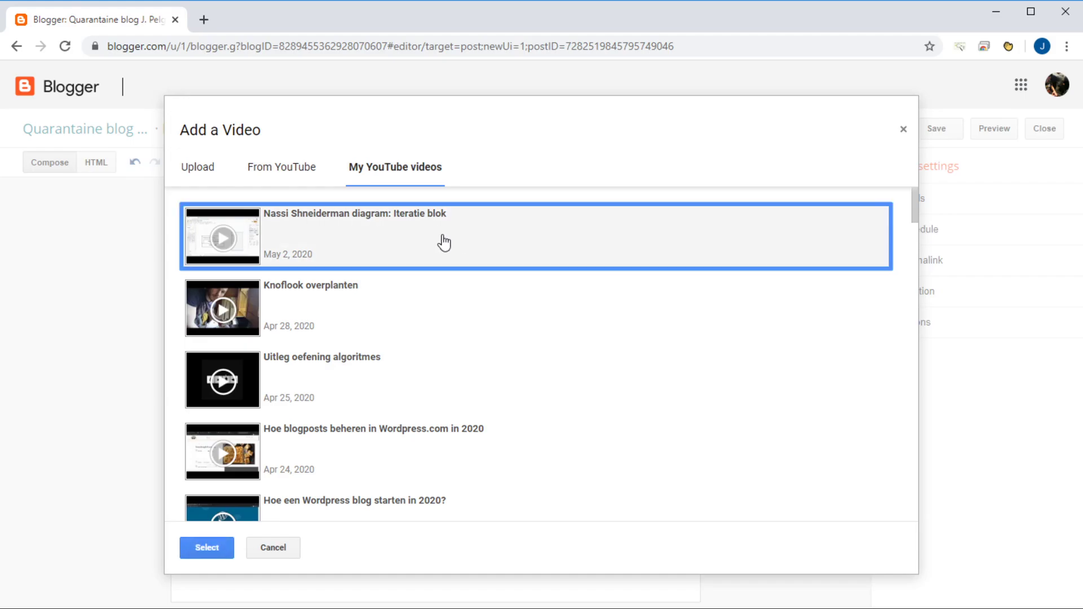
click(207, 548)
click(480, 454)
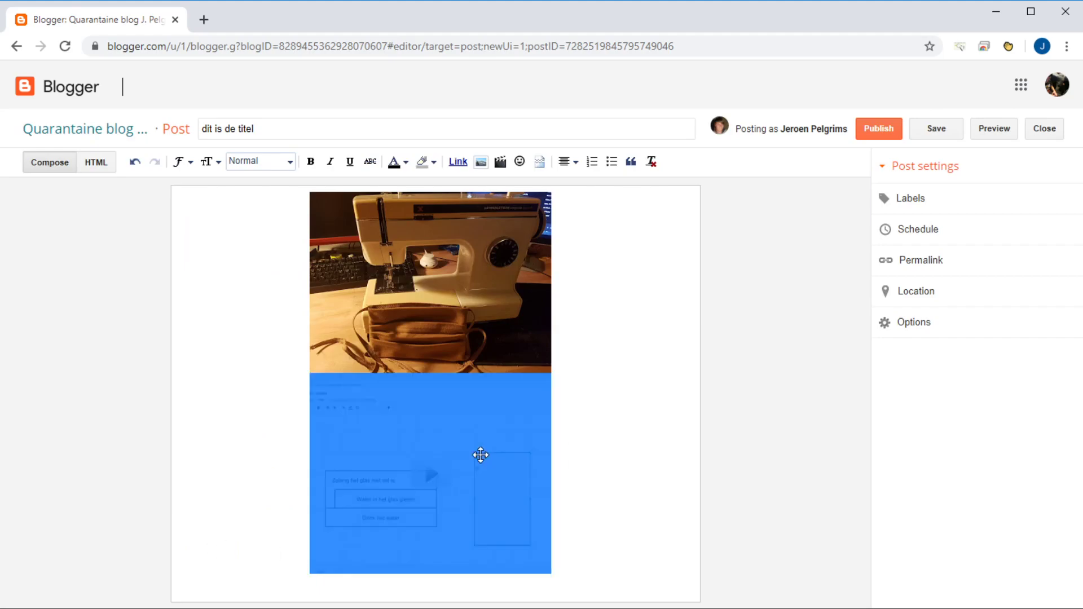
click(564, 428)
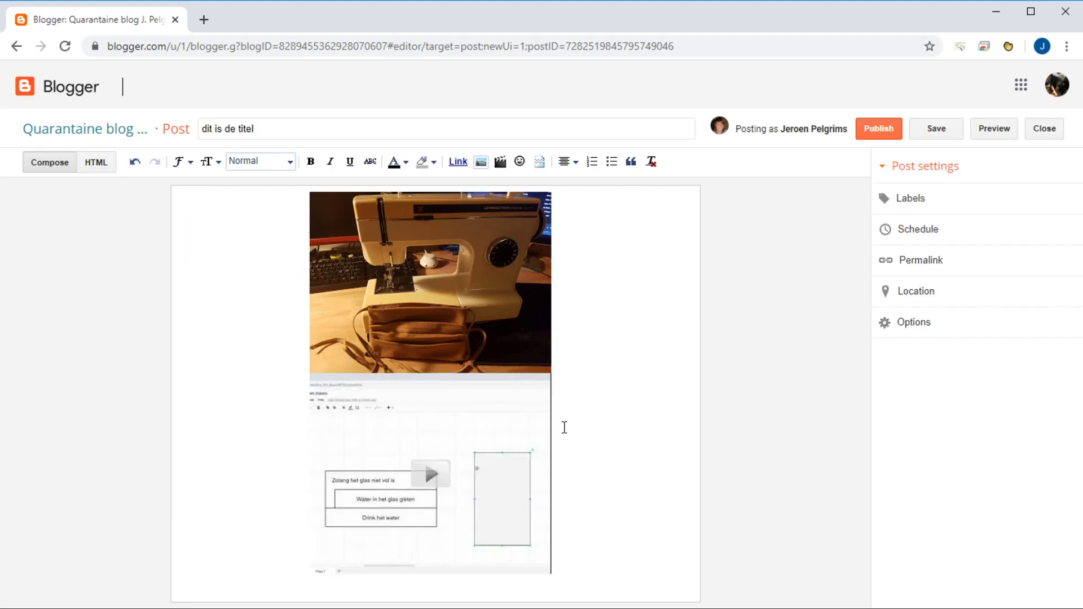
click(492, 285)
click(444, 474)
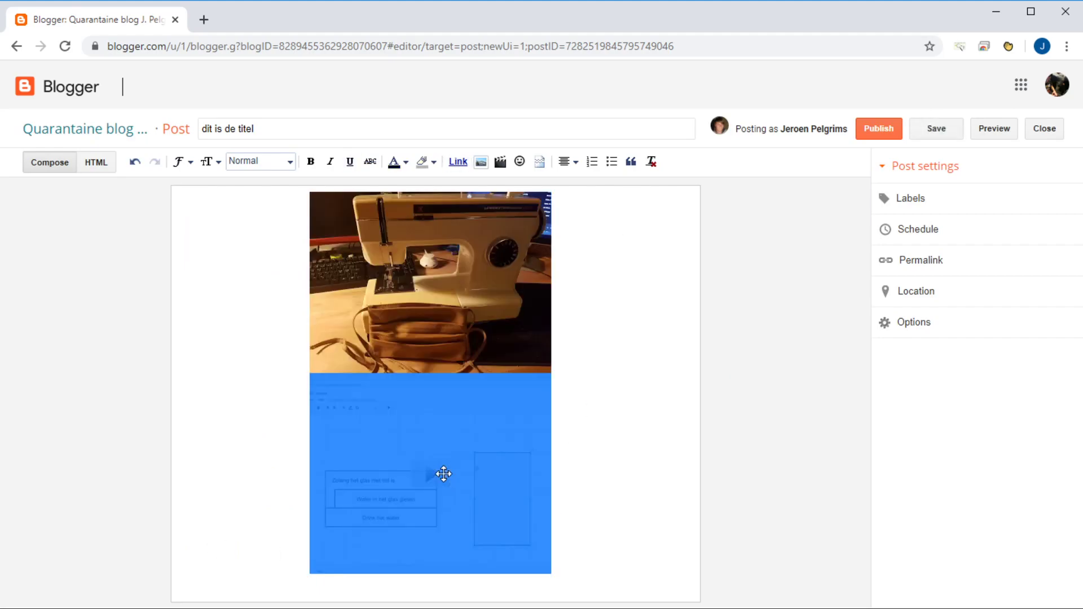
click(646, 368)
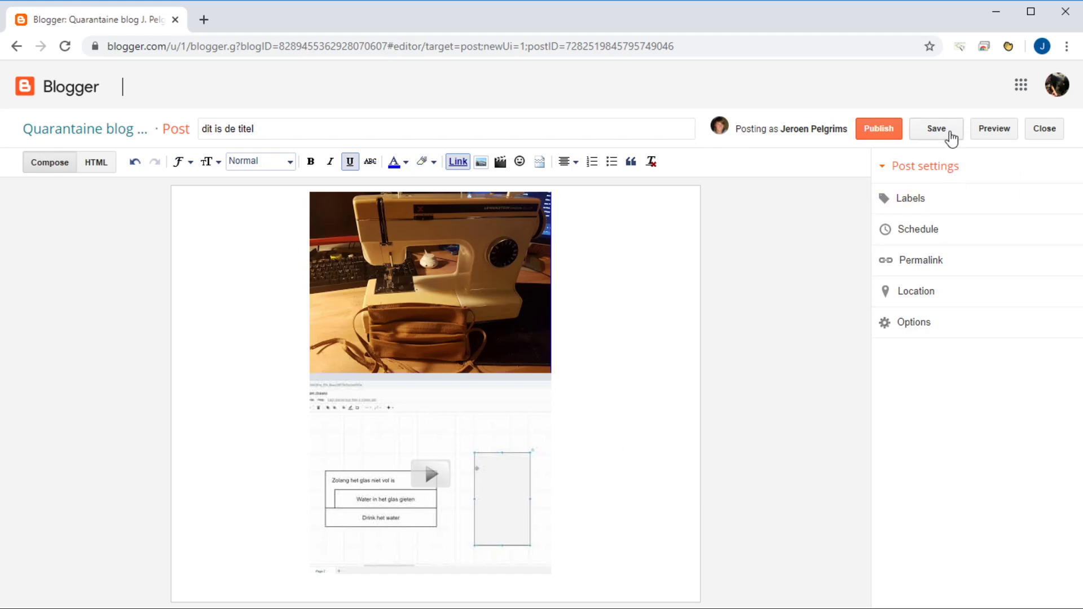
- Save and publish the post, and open the live blog
click(951, 137)
click(876, 131)
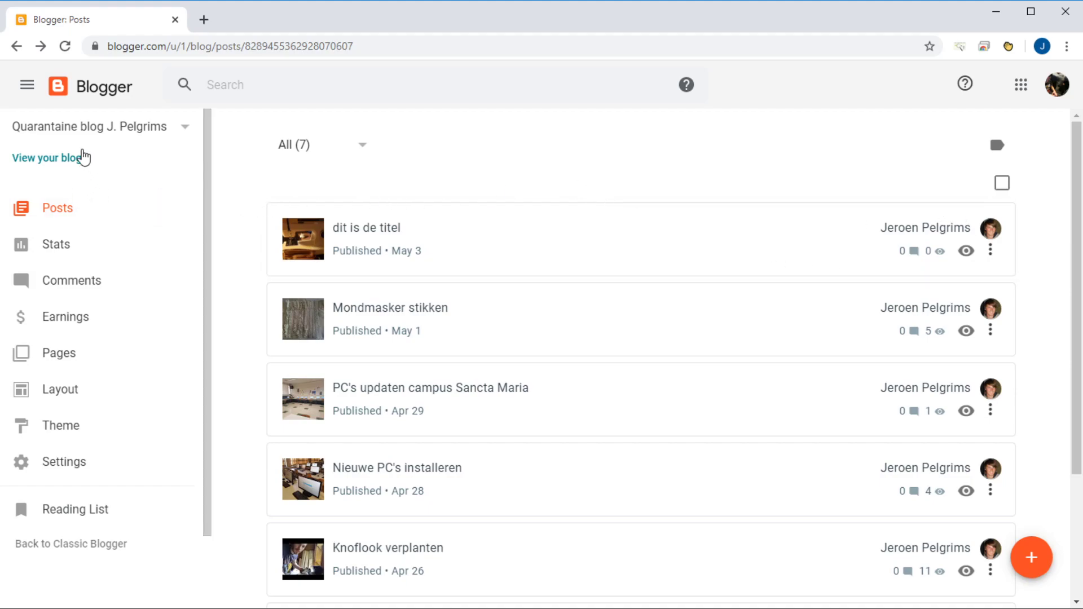
click(52, 158)
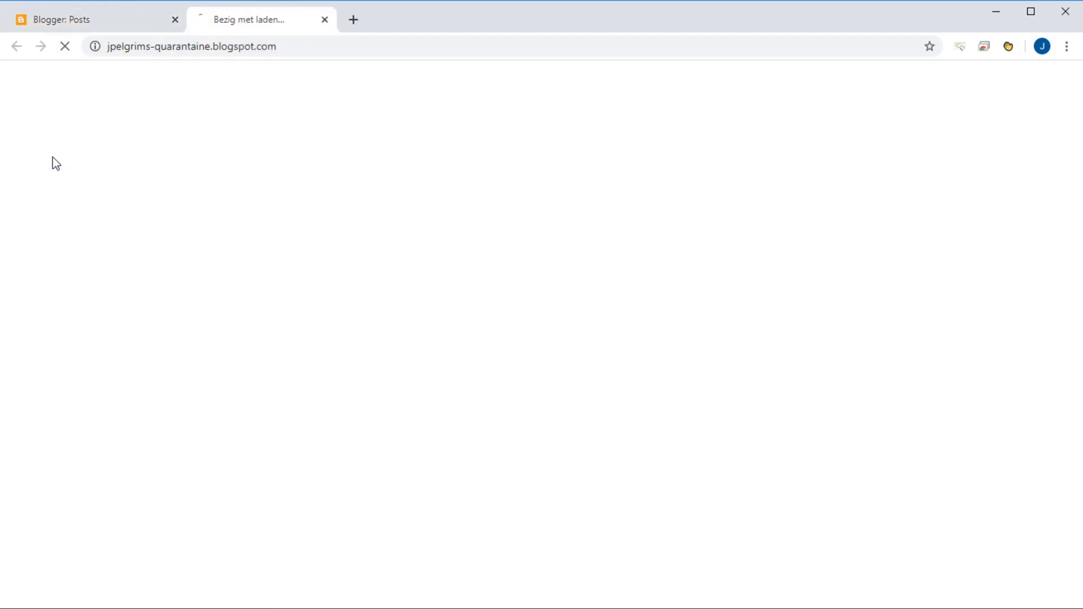